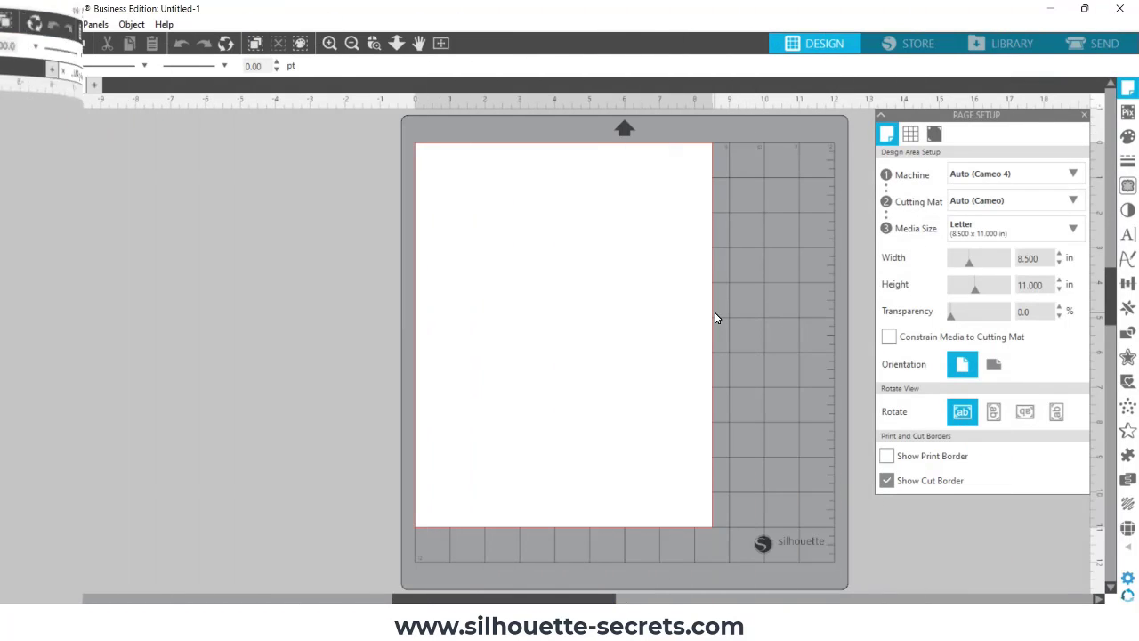
Step: Show the print border on the Letter-size page while reviewing the machine, cutting mat and media size settings
{"action": "left_click", "coordinate": [1025, 181]}
{"action": "left_click", "coordinate": [1020, 203]}
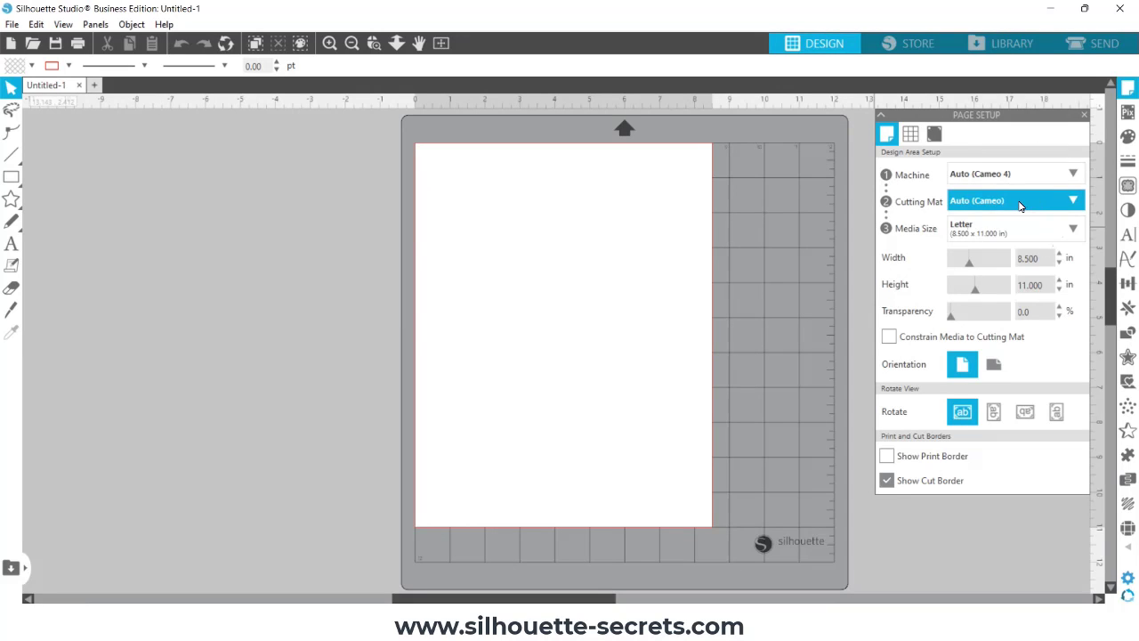
{"action": "left_click", "coordinate": [1020, 231]}
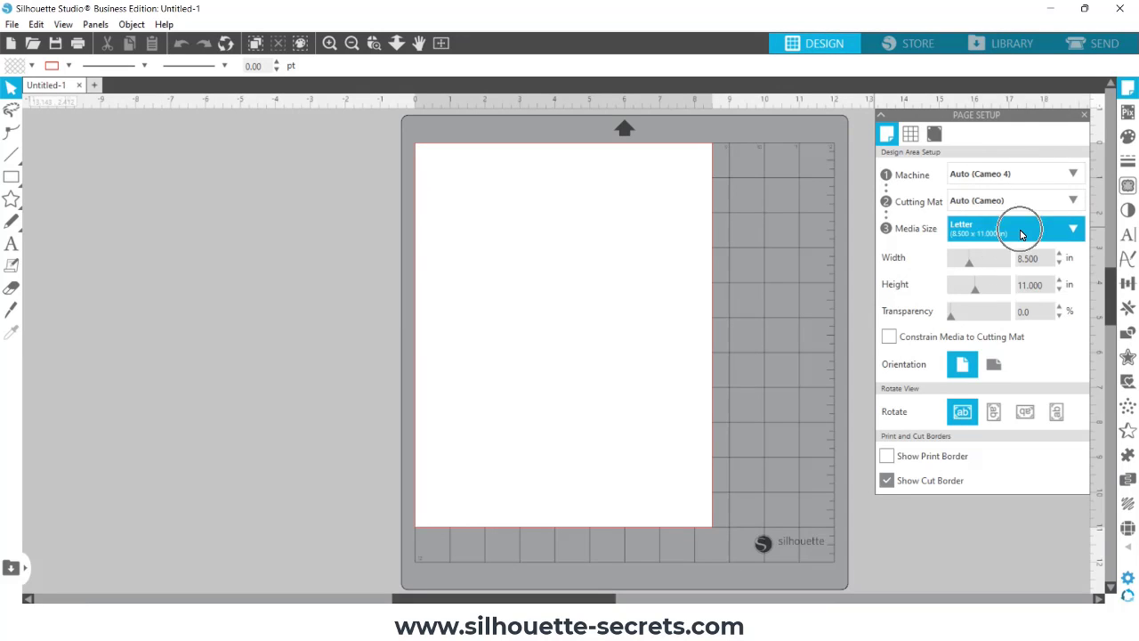
{"action": "left_click", "coordinate": [887, 458]}
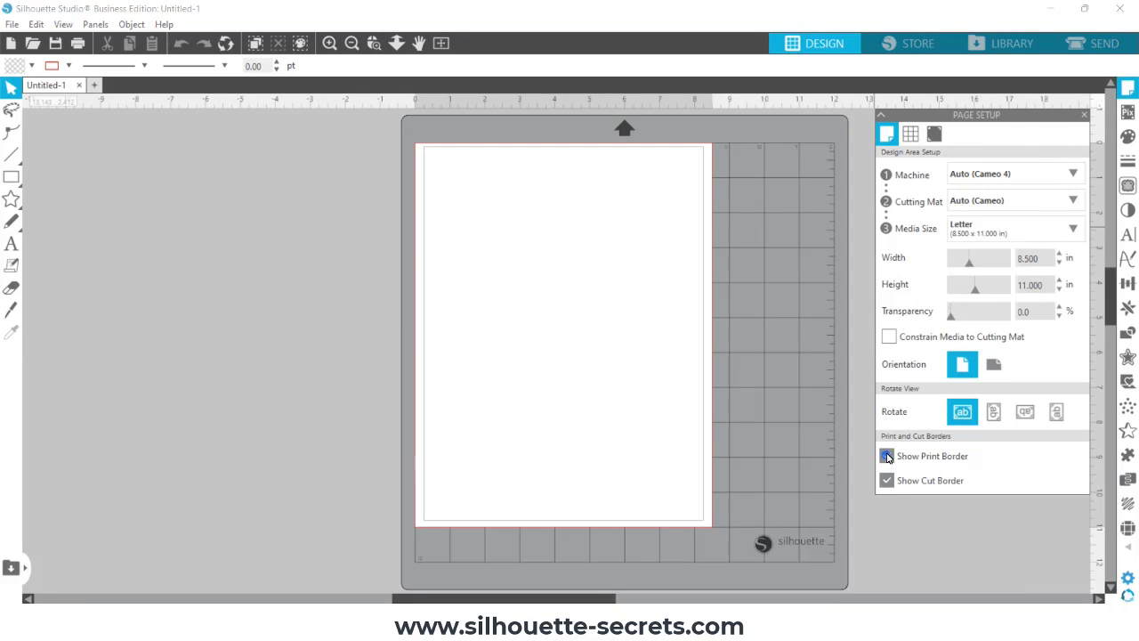
{"action": "left_click", "coordinate": [888, 481]}
Step: Turn on registration marks for the page and check the three corner marks
{"action": "left_click", "coordinate": [934, 135]}
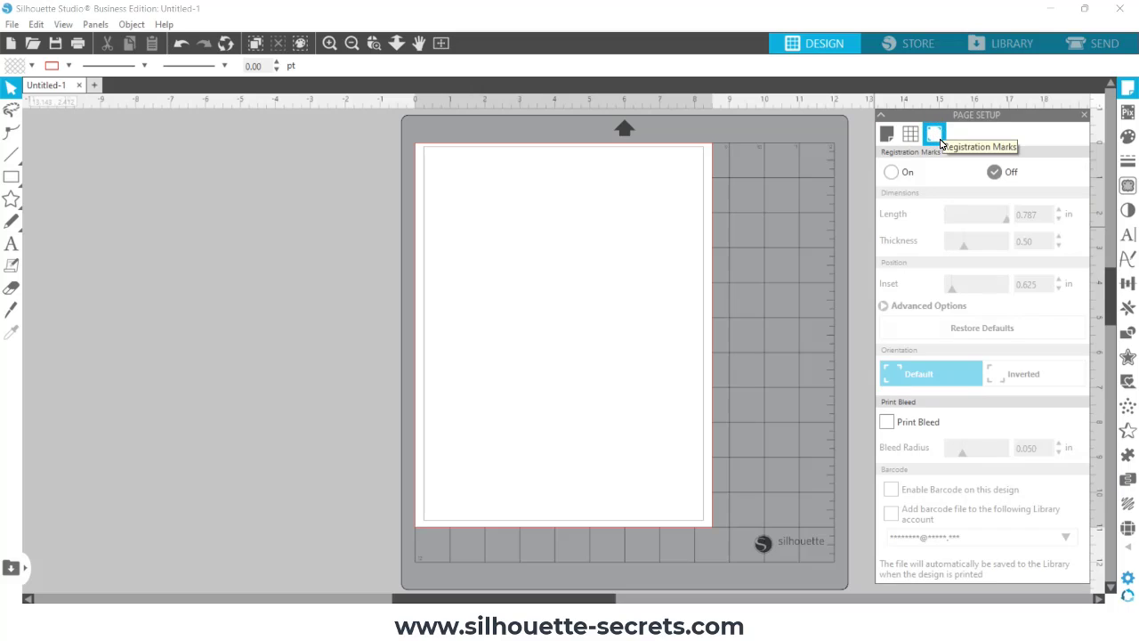
{"action": "left_click", "coordinate": [892, 172]}
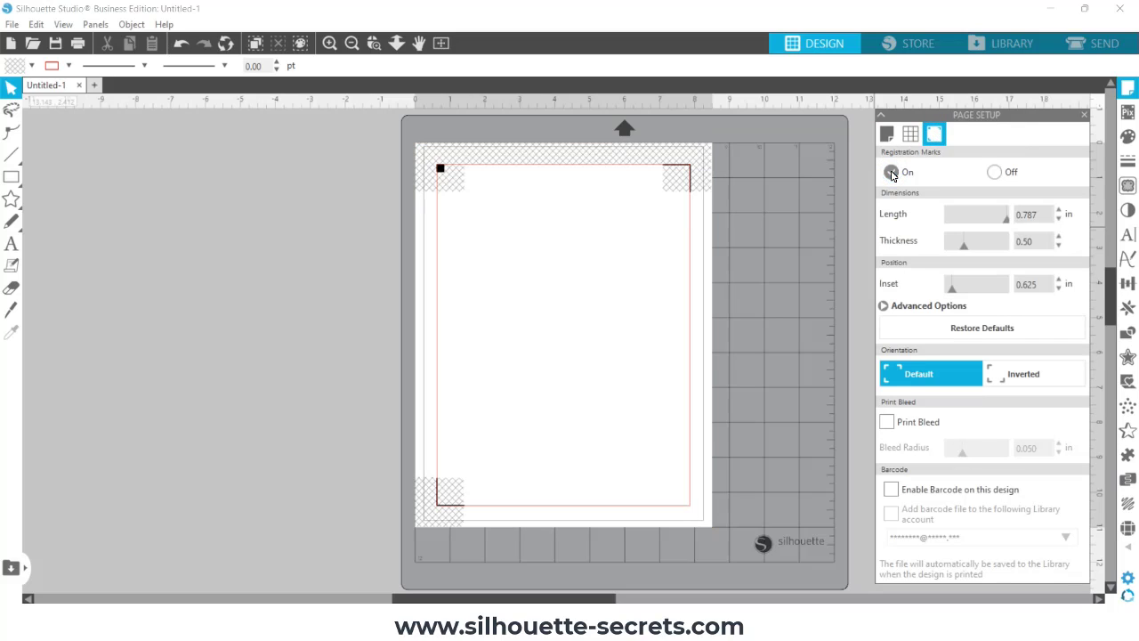
{"action": "left_click", "coordinate": [446, 171]}
{"action": "left_click", "coordinate": [676, 173]}
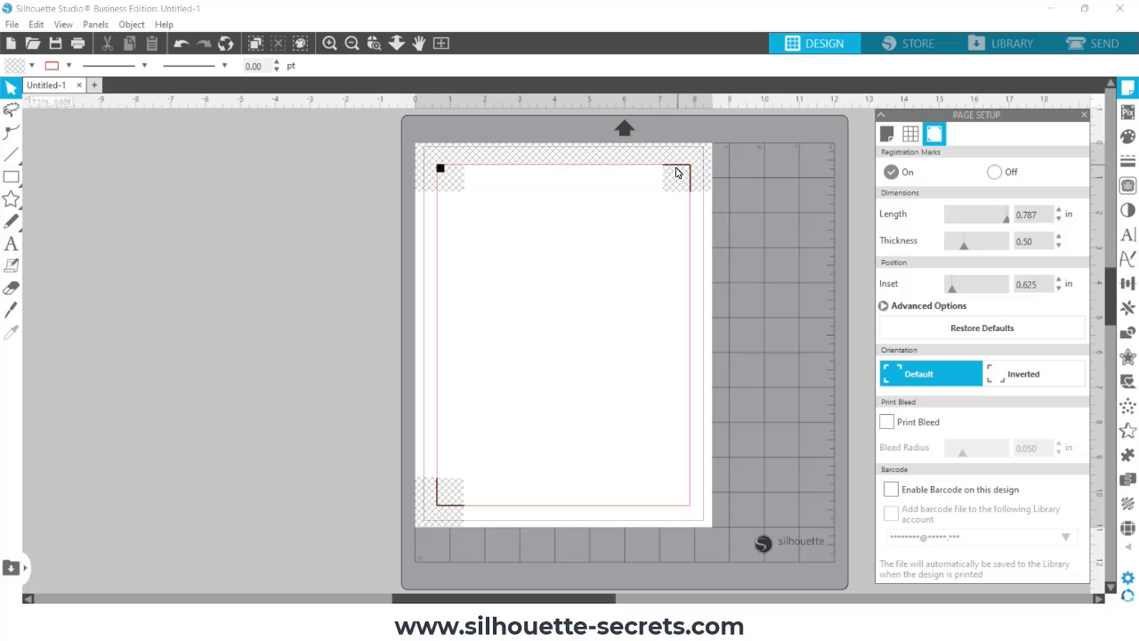
{"action": "left_click", "coordinate": [449, 503]}
Step: Add the periodic table sarcasm design from the library to the page and rotate it by 90° clockwise
{"action": "left_click", "coordinate": [1001, 43]}
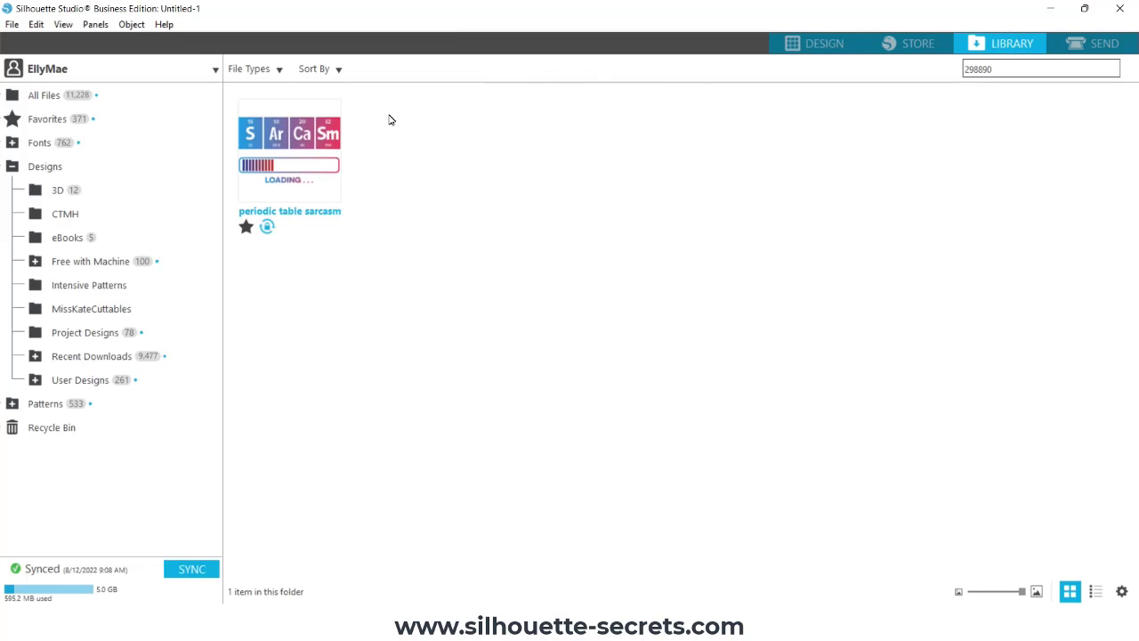
{"action": "double_click", "coordinate": [281, 147]}
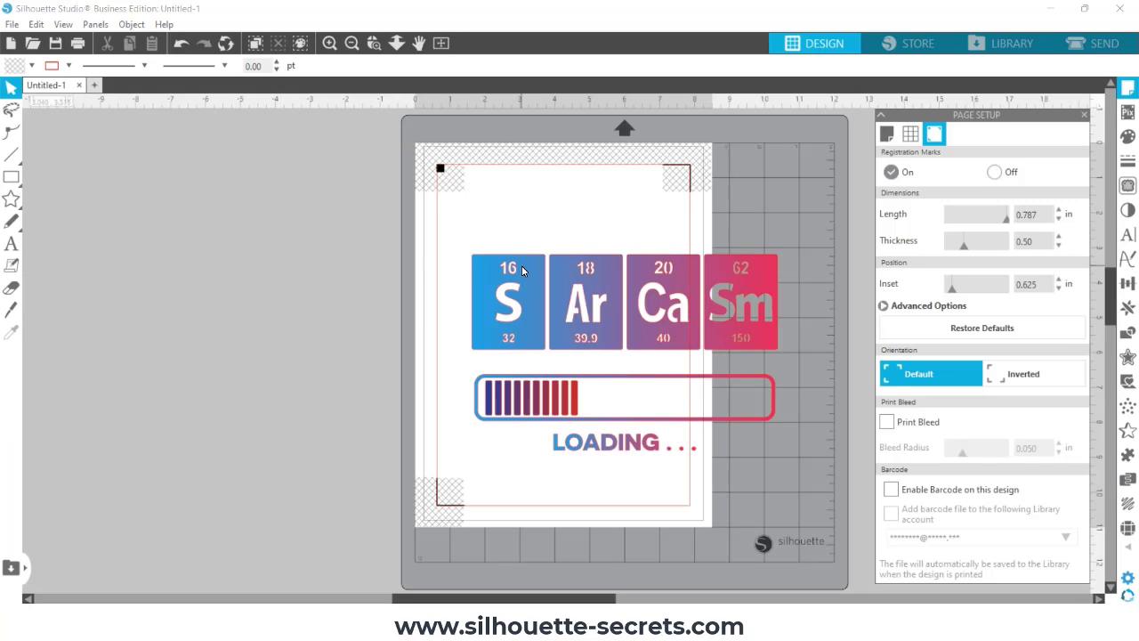
{"action": "left_click", "coordinate": [522, 266]}
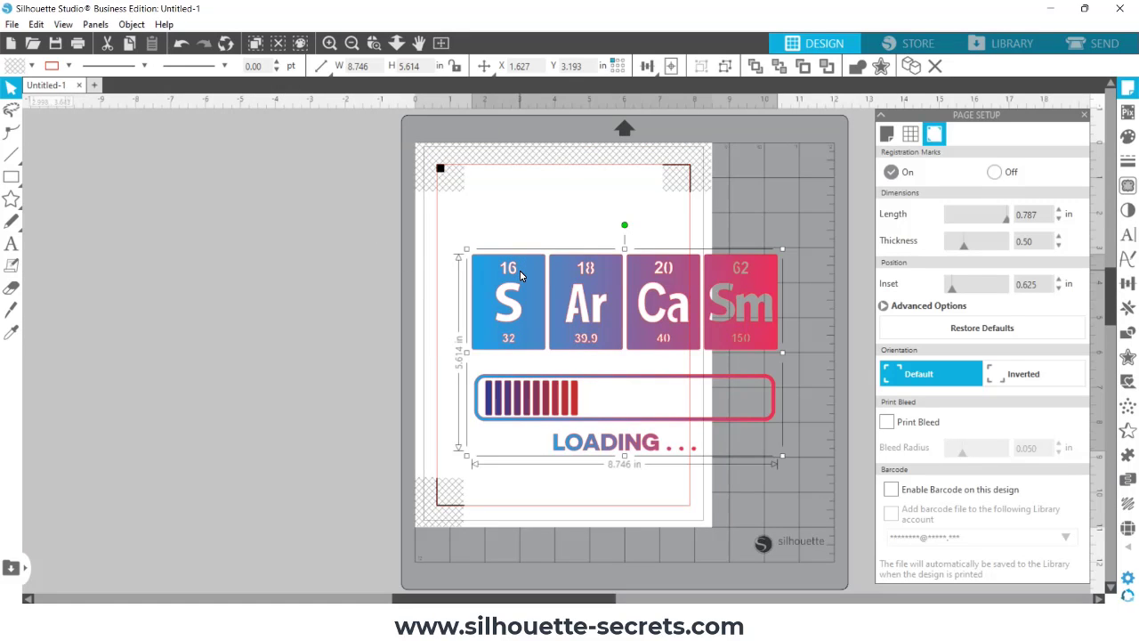
{"action": "left_click", "coordinate": [1126, 284]}
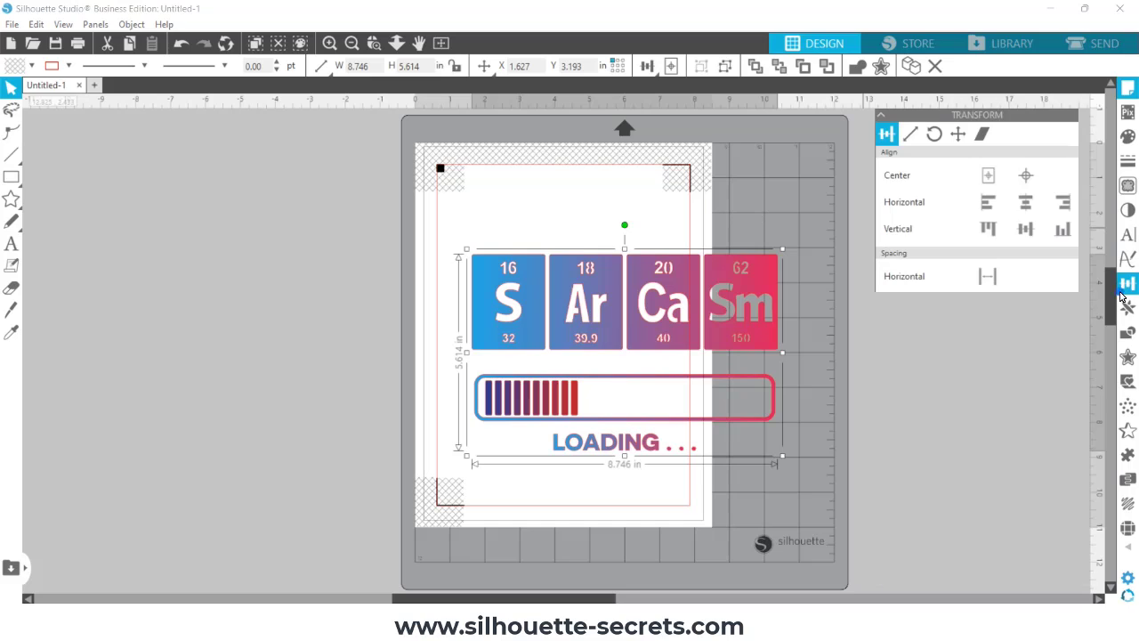
{"action": "left_click", "coordinate": [933, 136]}
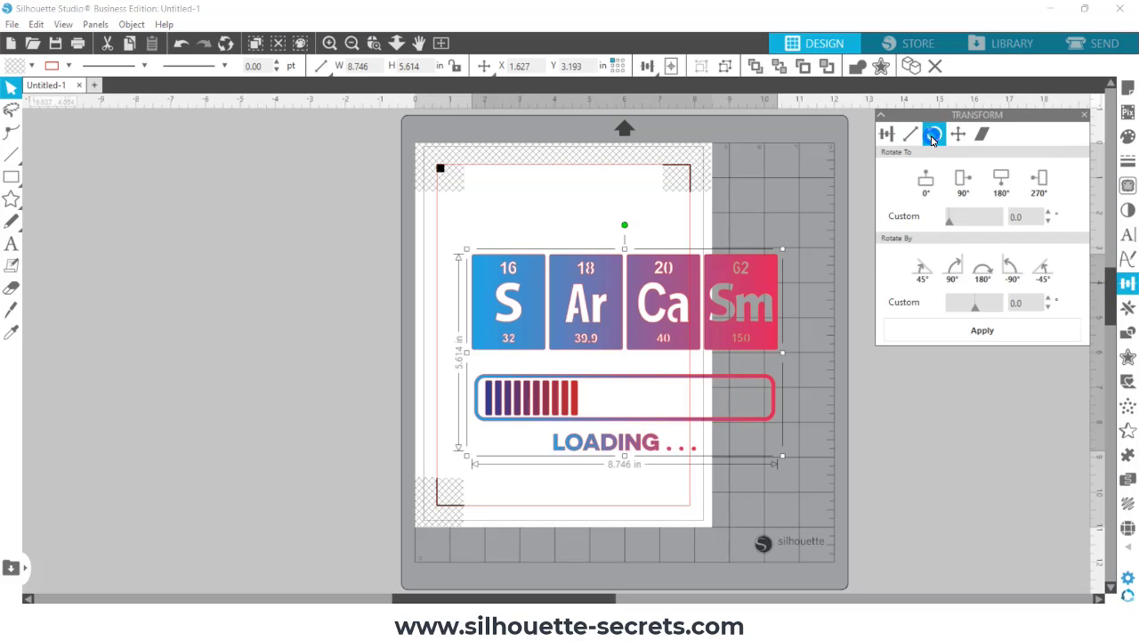
{"action": "left_click", "coordinate": [955, 274]}
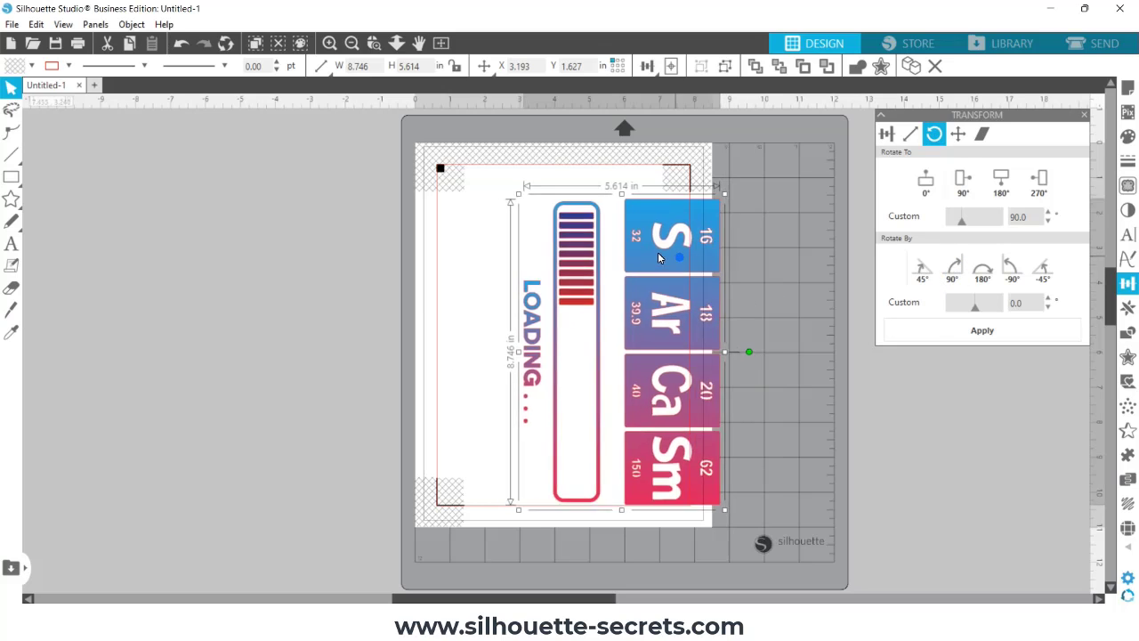
Step: Position the rotated design inside the cut border and scale it proportionally to about 9.155 x 5.876 in, clear of the registration marks
{"action": "left_click_drag", "start_coordinate": [659, 253], "coordinate": [592, 232]}
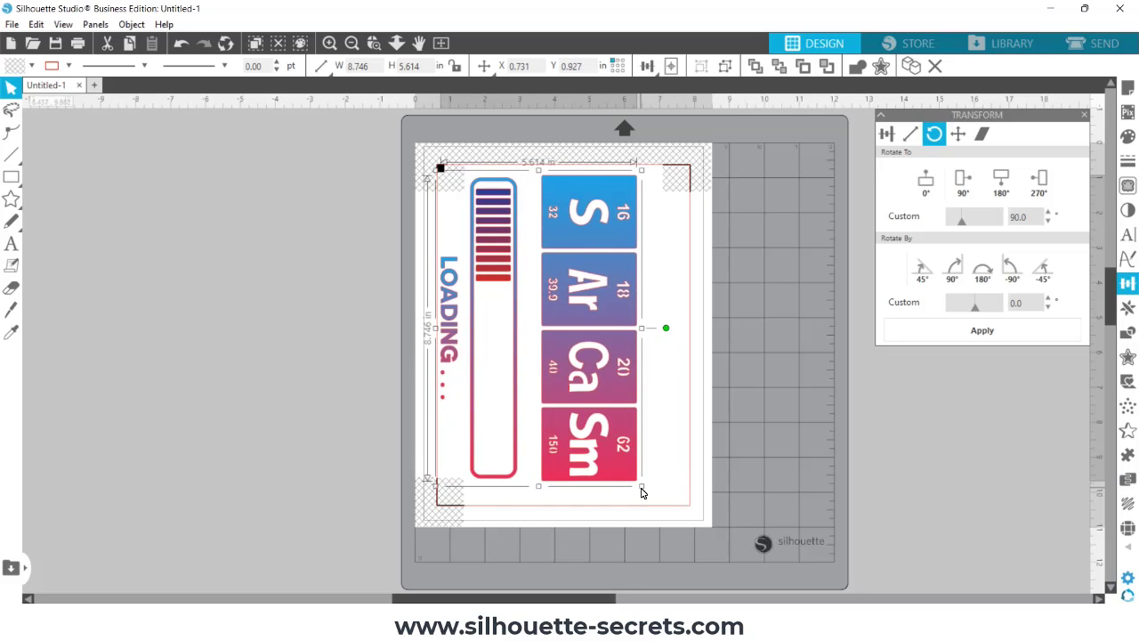
{"action": "left_click_drag", "start_coordinate": [642, 486], "coordinate": [662, 510]}
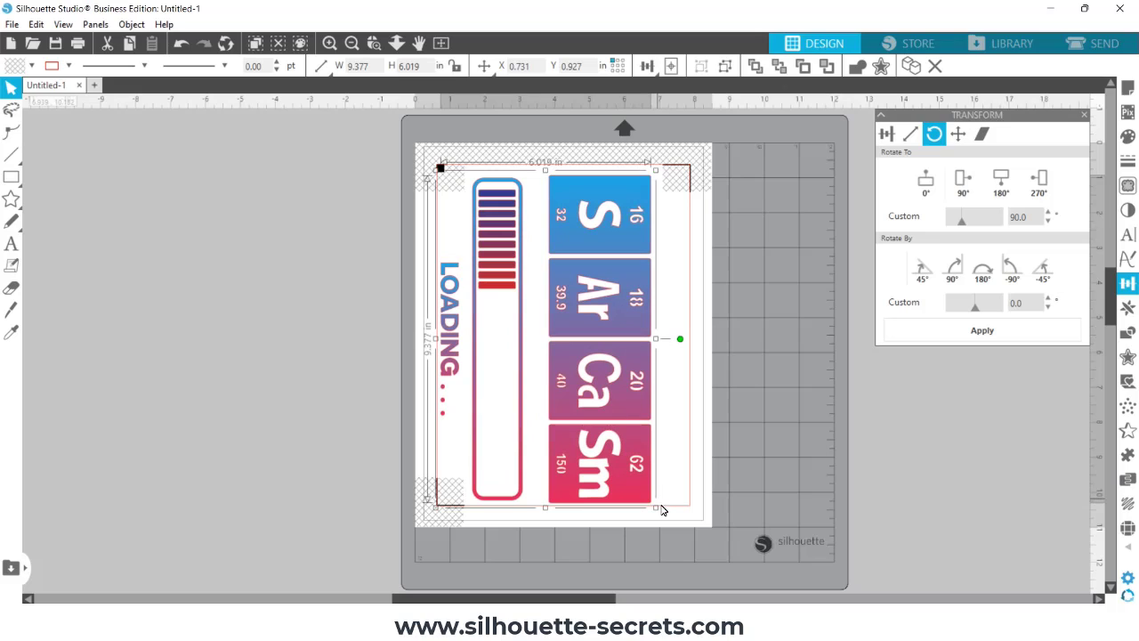
{"action": "left_click_drag", "start_coordinate": [623, 461], "coordinate": [625, 462]}
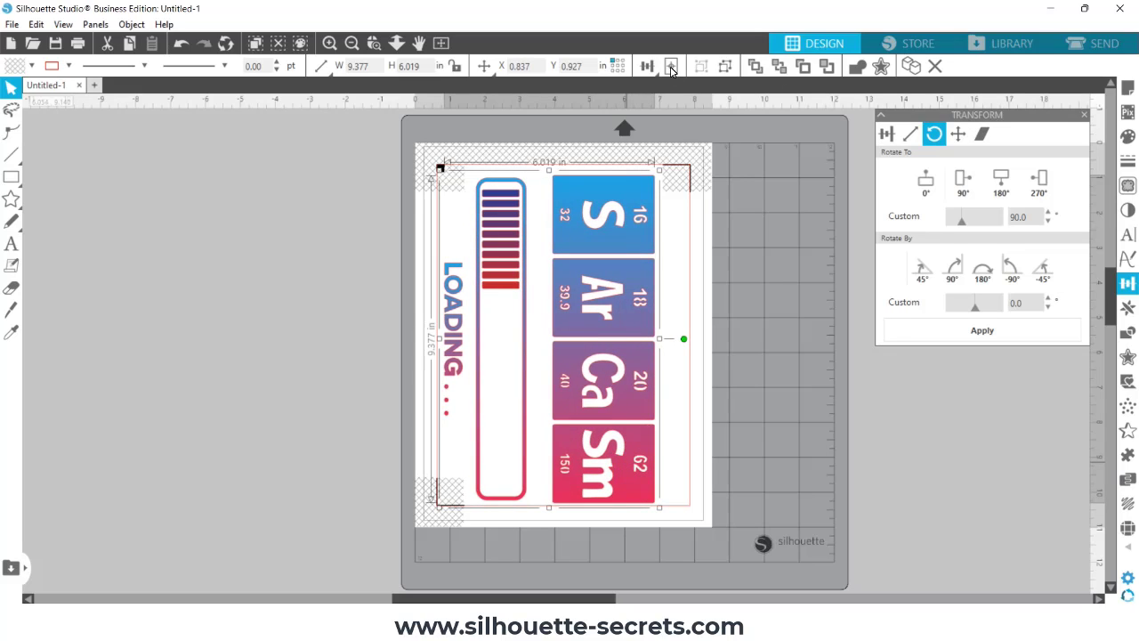
{"action": "left_click_drag", "start_coordinate": [682, 304], "coordinate": [696, 300]}
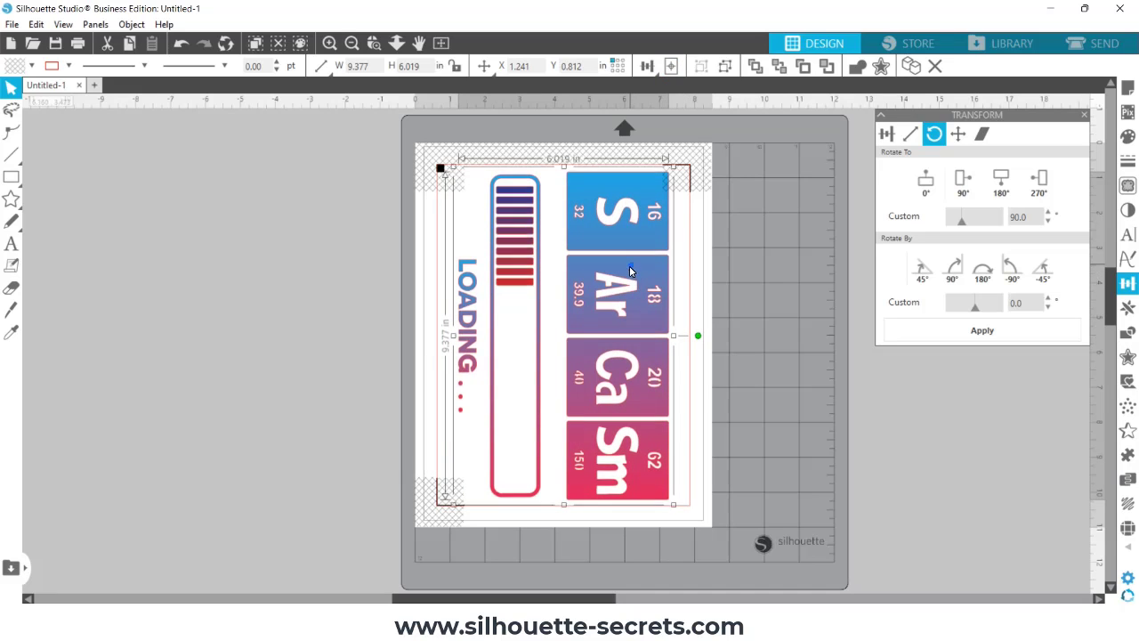
{"action": "left_click_drag", "start_coordinate": [629, 266], "coordinate": [617, 274]}
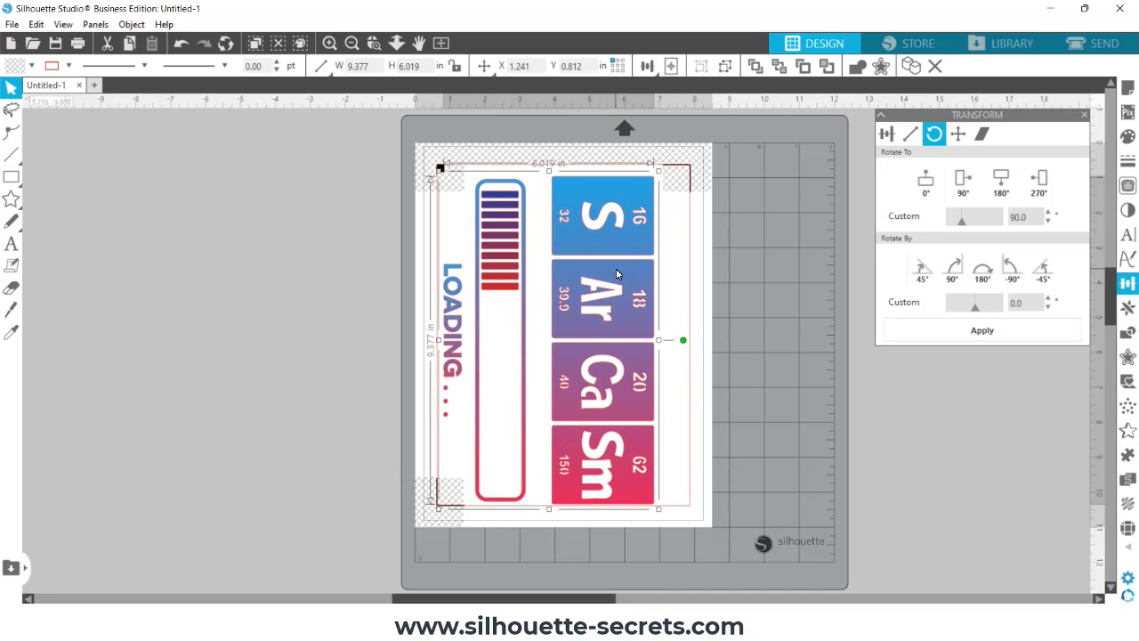
{"action": "left_click_drag", "start_coordinate": [617, 274], "coordinate": [615, 268]}
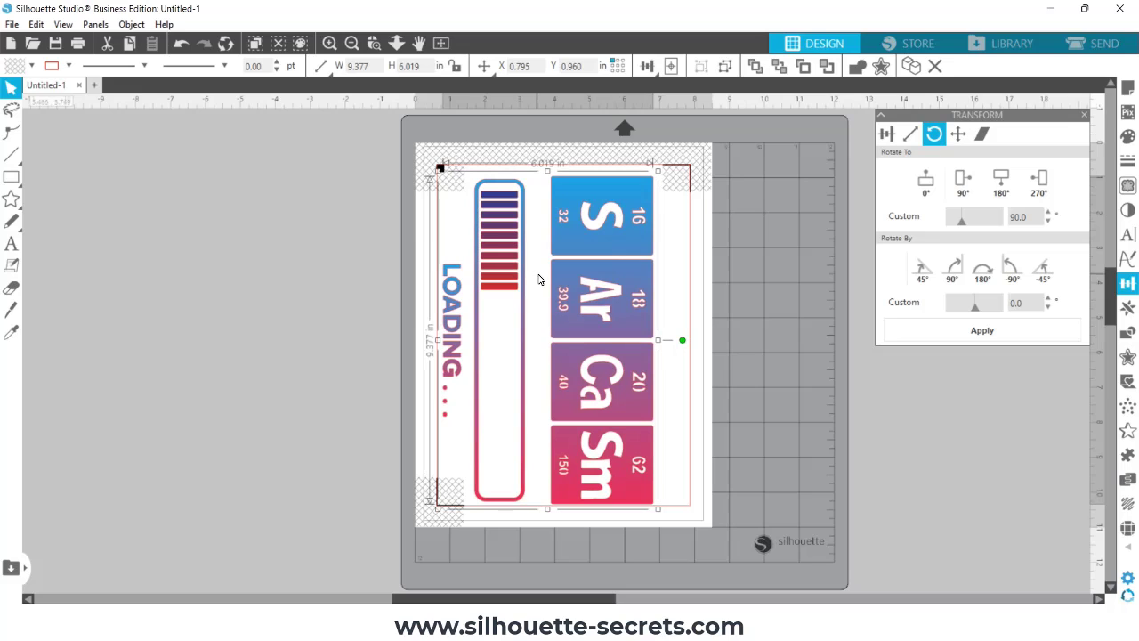
{"action": "left_click_drag", "start_coordinate": [658, 508], "coordinate": [655, 505]}
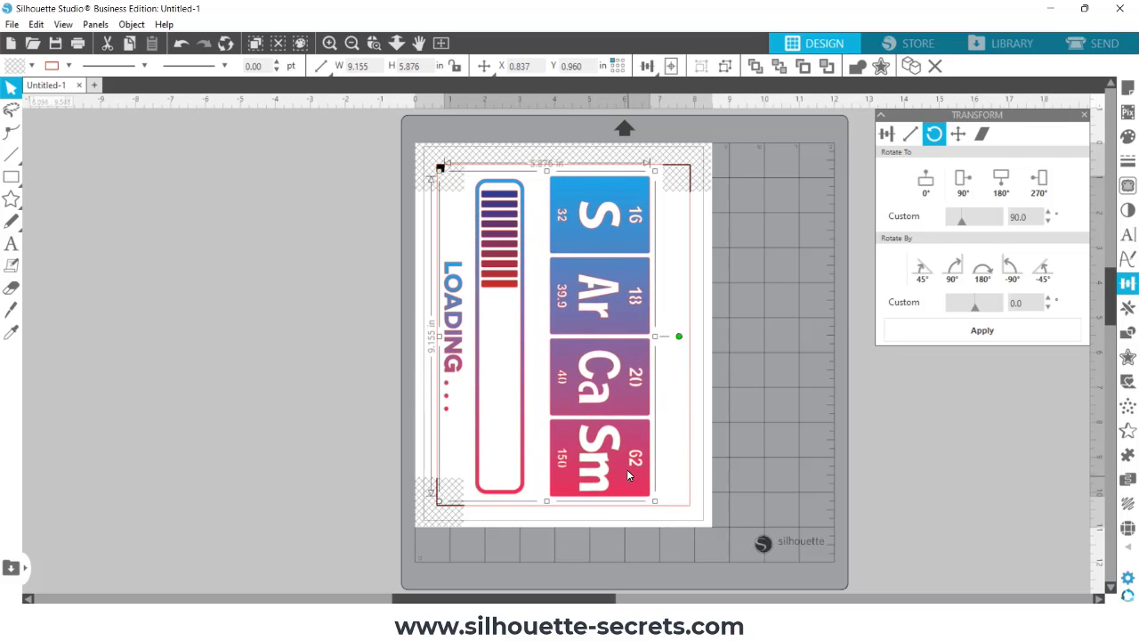
{"action": "key", "text": "i"}
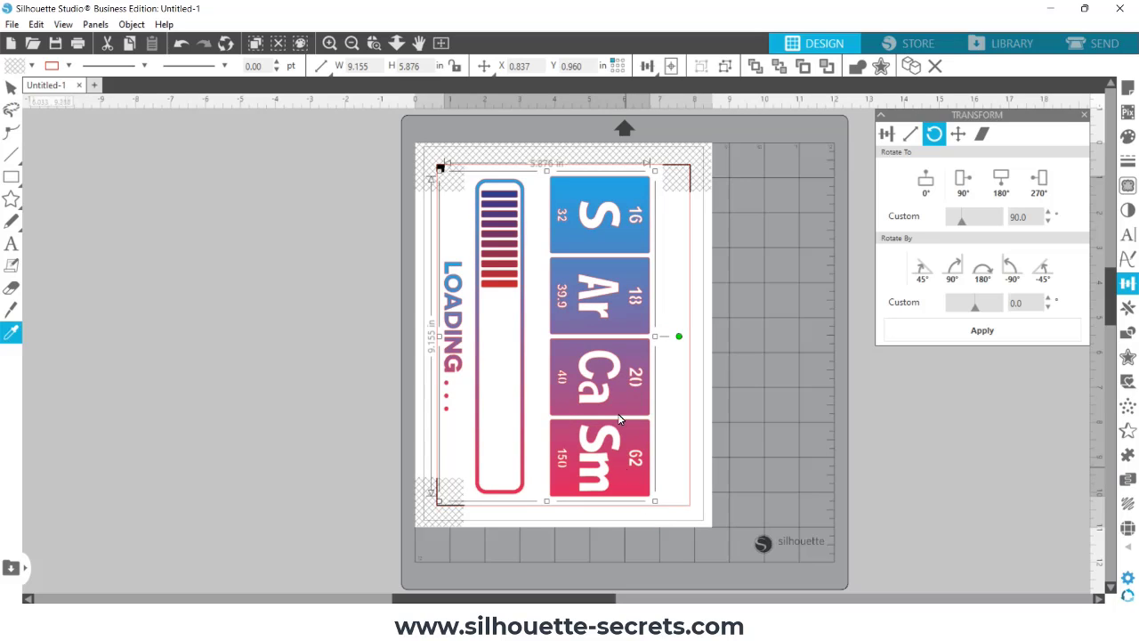
{"action": "key", "text": "v"}
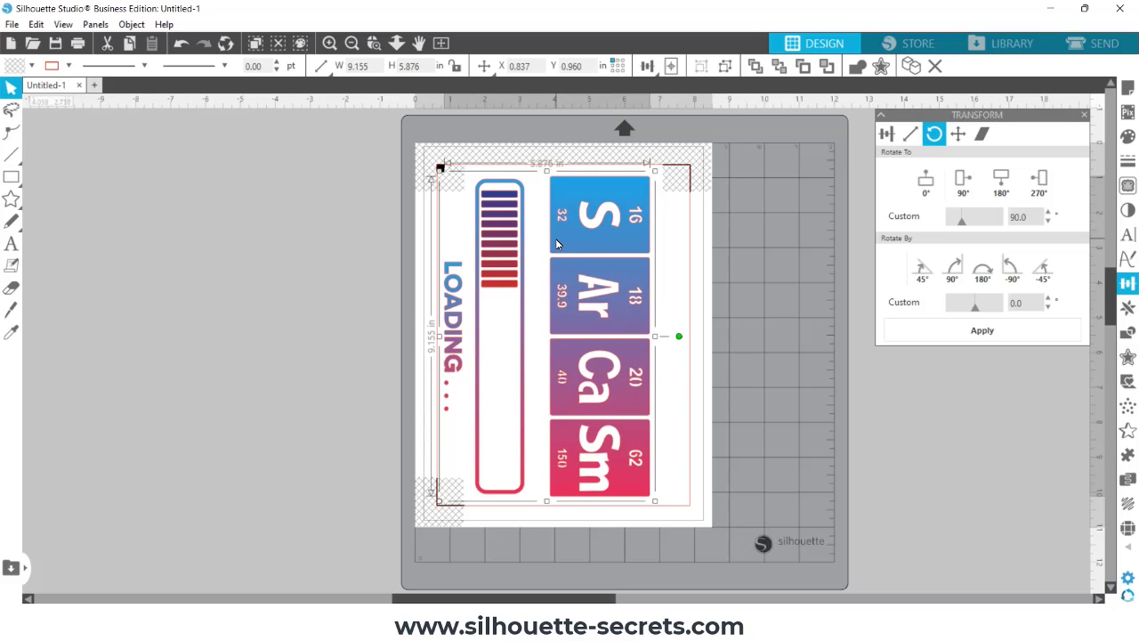
Step: Save the design to the hard drive as "Sarcasm Loading" in the Designs for video folder
{"action": "left_click", "coordinate": [16, 25]}
{"action": "mouse_move", "coordinate": [44, 162]}
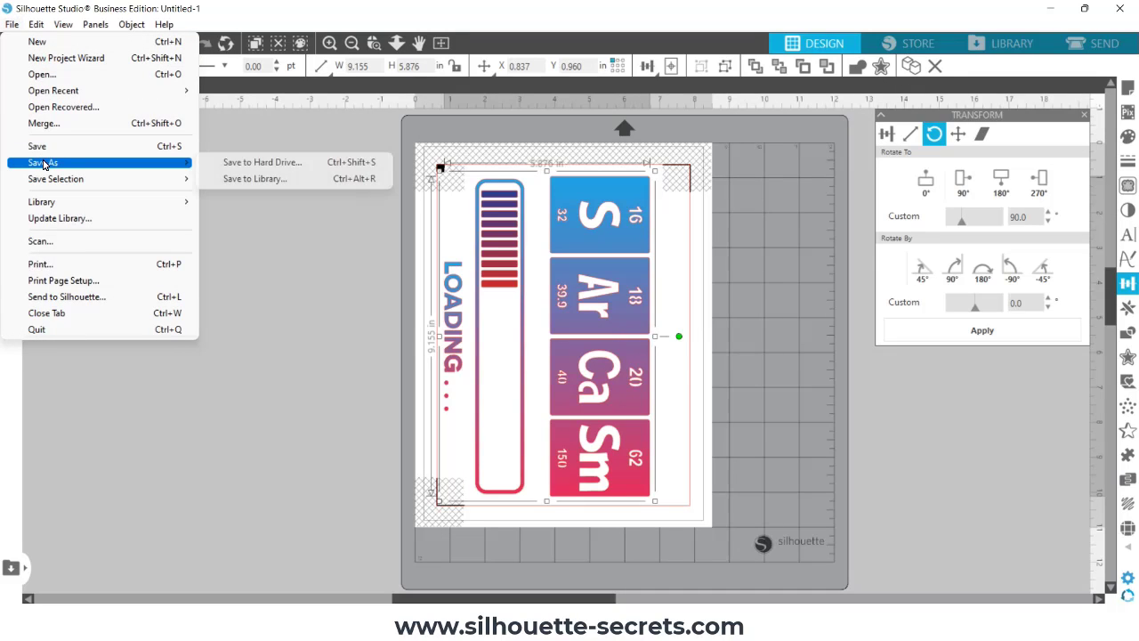
{"action": "left_click", "coordinate": [246, 163]}
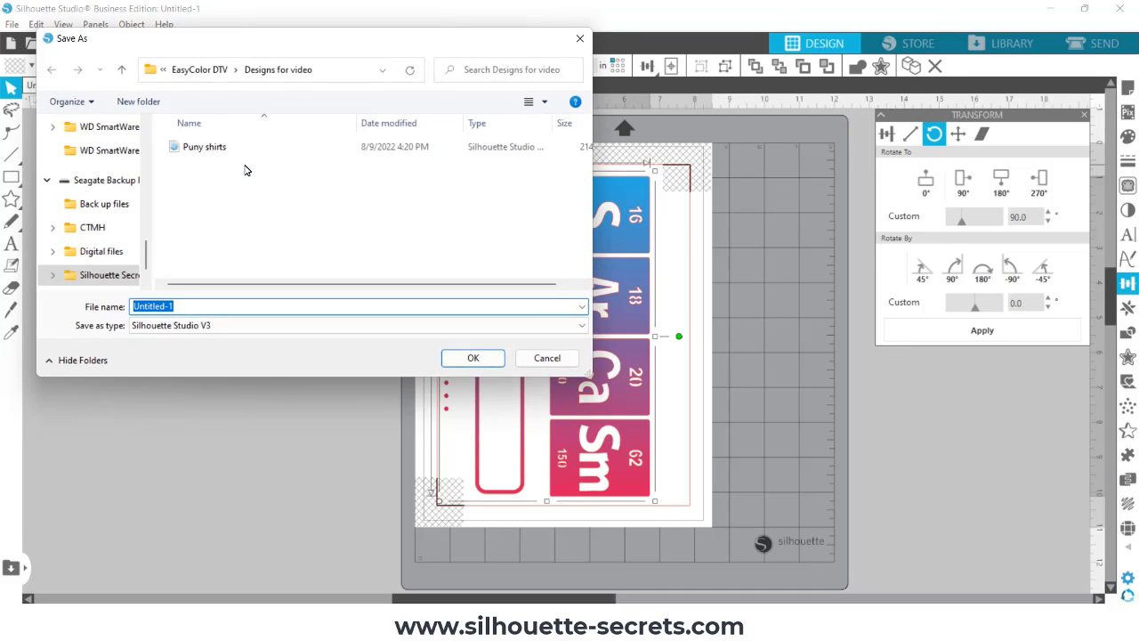
{"action": "type", "text": "Sarcasm Loading"}
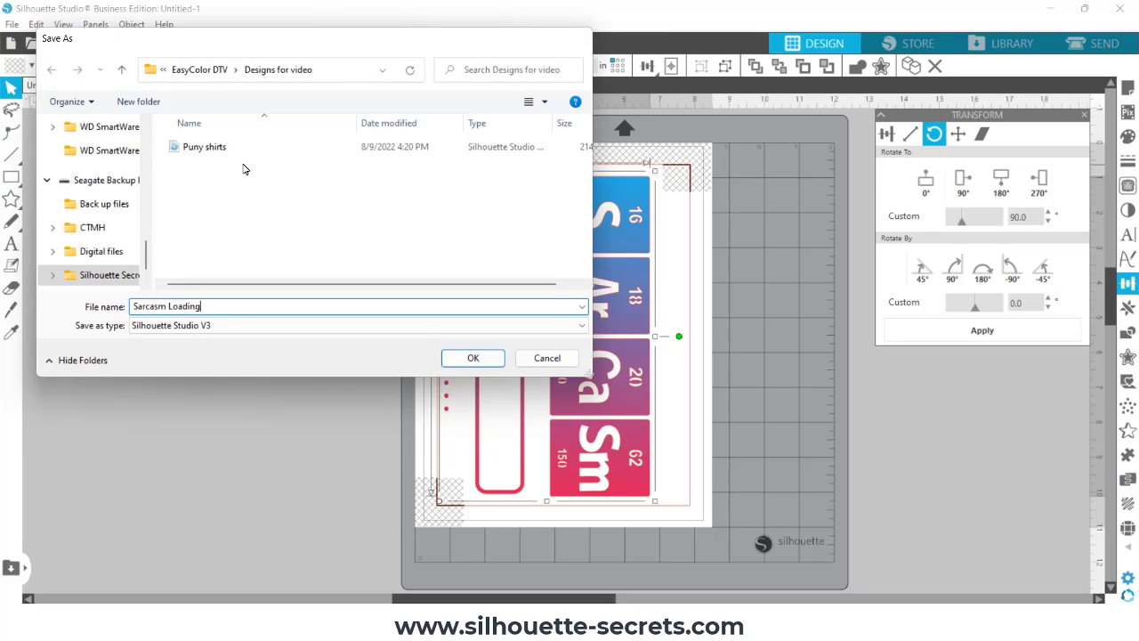
{"action": "key", "text": "Return"}
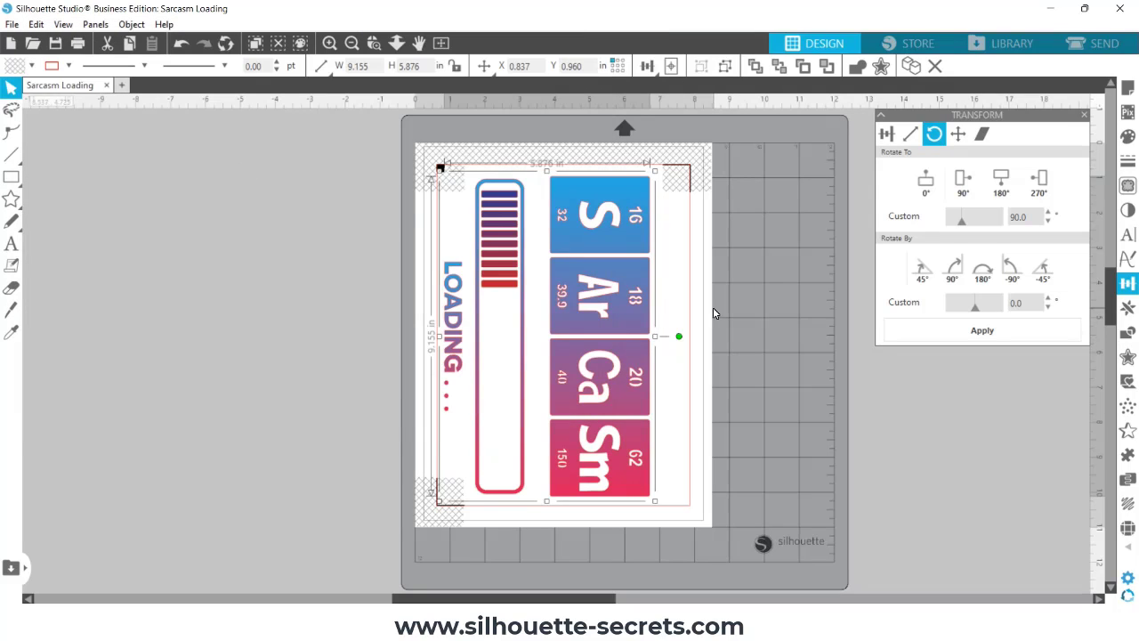
Step: Check the registration marks in the print preview, proceed to printing and choose the Canon TS9500 series (Copy 1) printer
{"action": "left_click", "coordinate": [7, 24]}
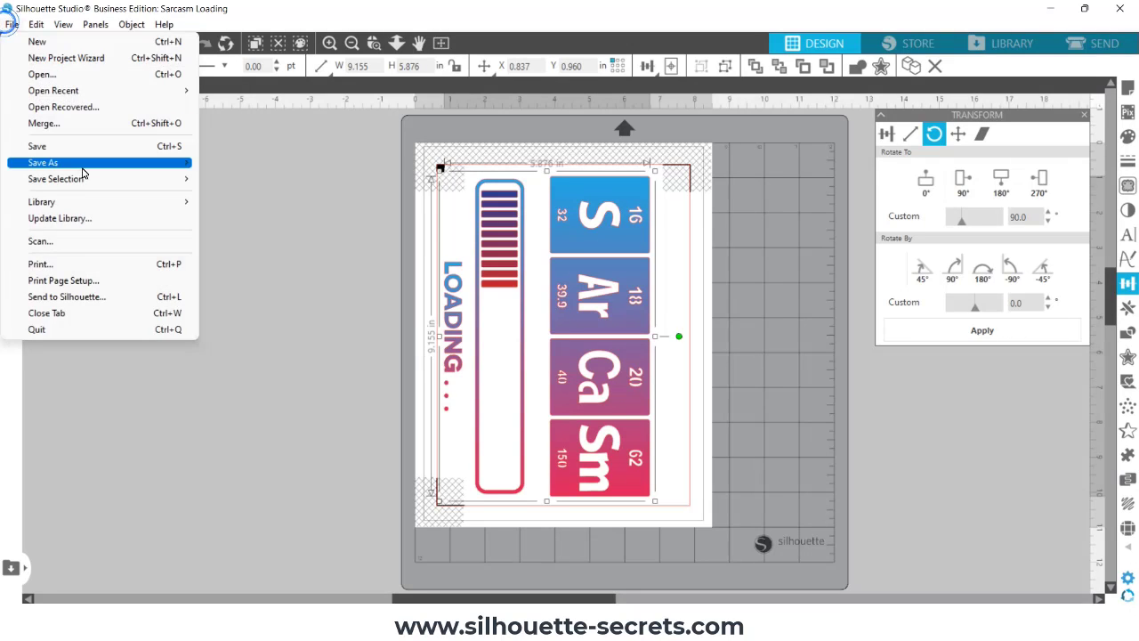
{"action": "left_click", "coordinate": [50, 267]}
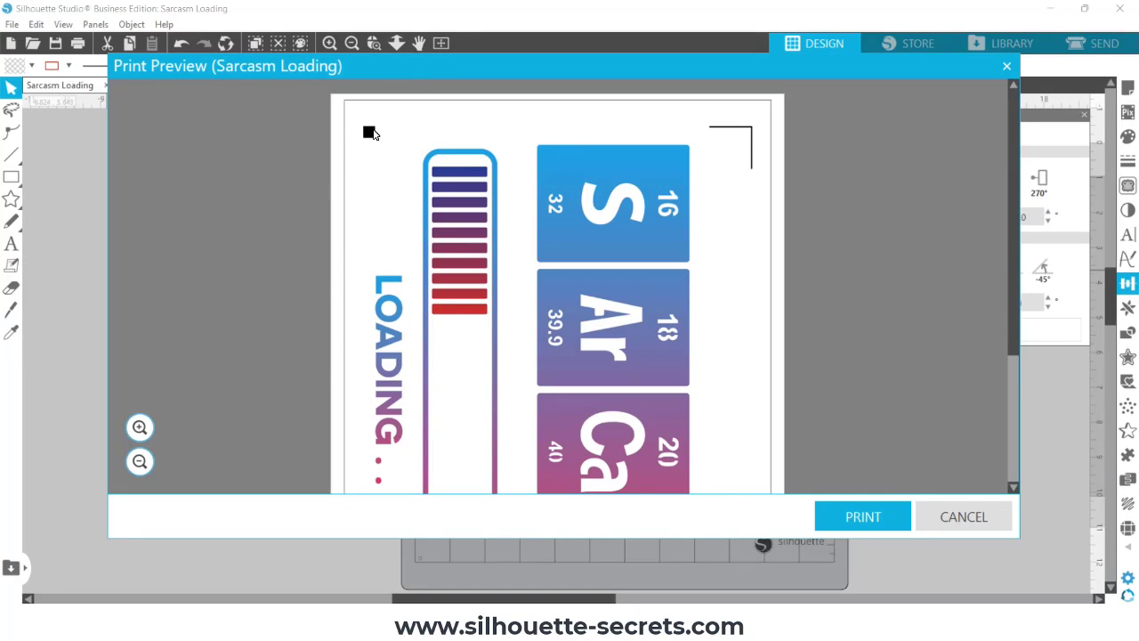
{"action": "left_click_drag", "start_coordinate": [1012, 137], "coordinate": [1015, 266]}
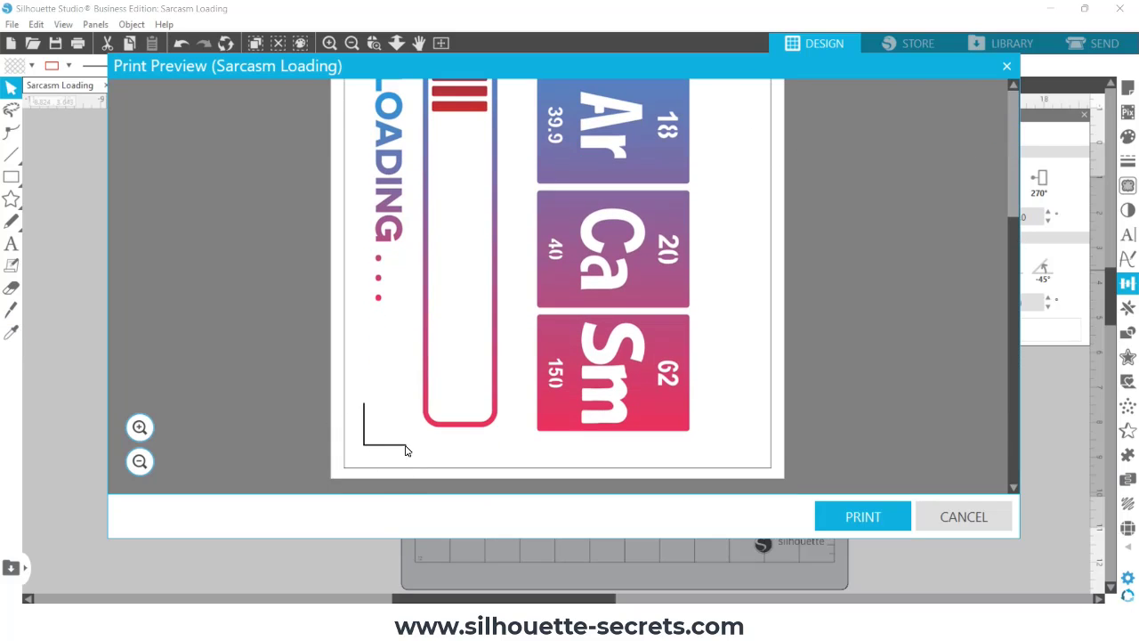
{"action": "left_click", "coordinate": [849, 519]}
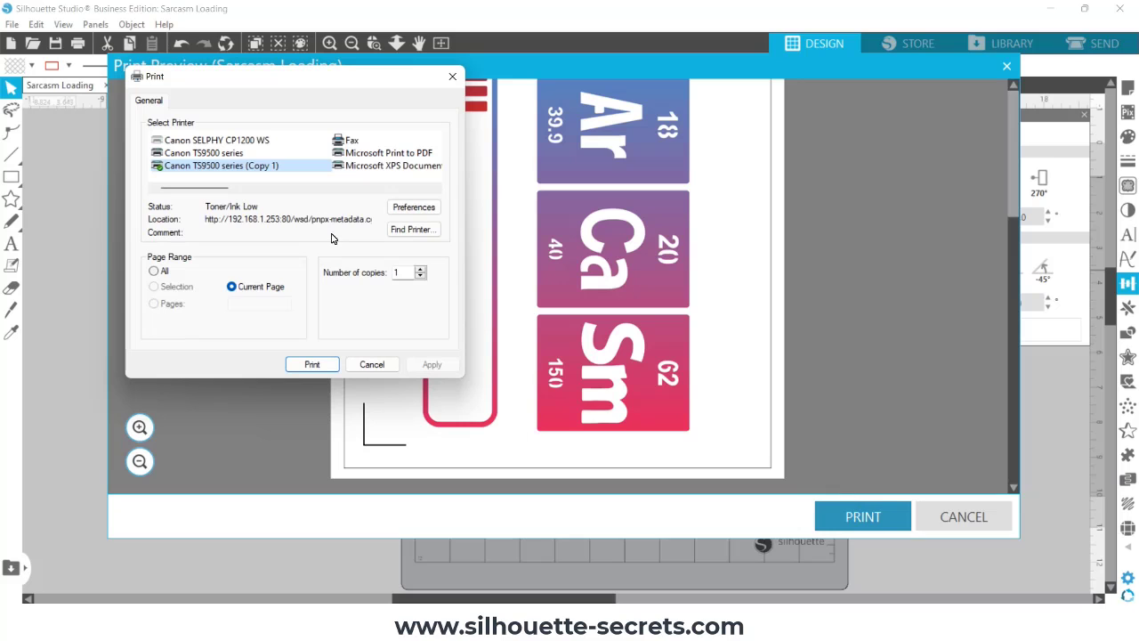
{"action": "left_click", "coordinate": [216, 167]}
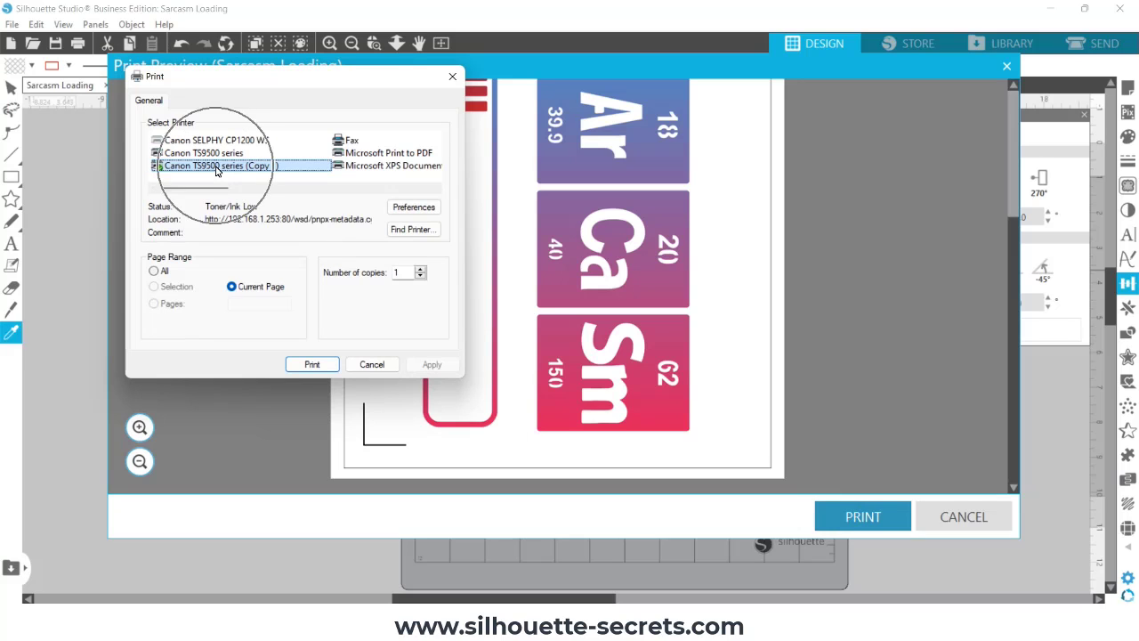
Step: Set the printing preferences to preview before printing, with Rear Tray as the paper source and High print quality
{"action": "left_click", "coordinate": [407, 208]}
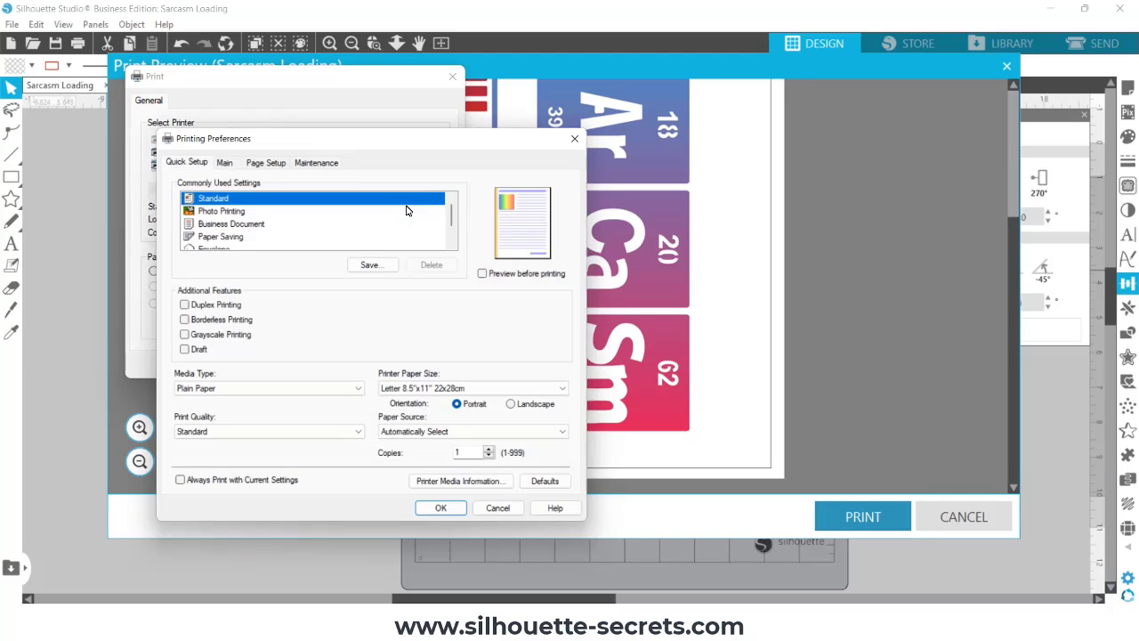
{"action": "left_click", "coordinate": [492, 276]}
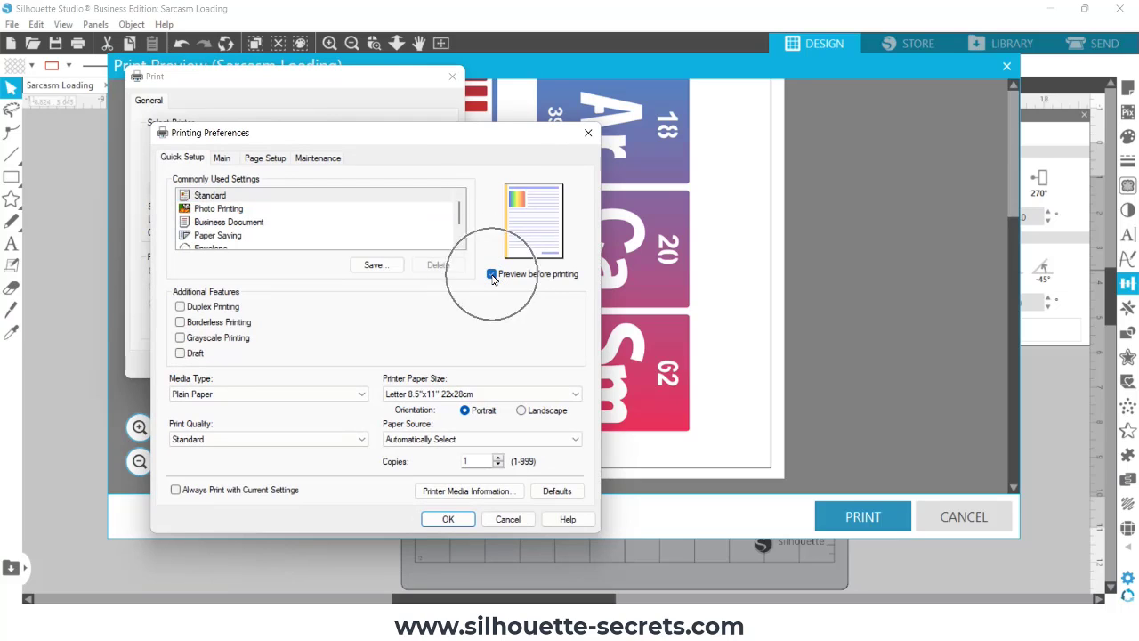
{"action": "left_click", "coordinate": [431, 441]}
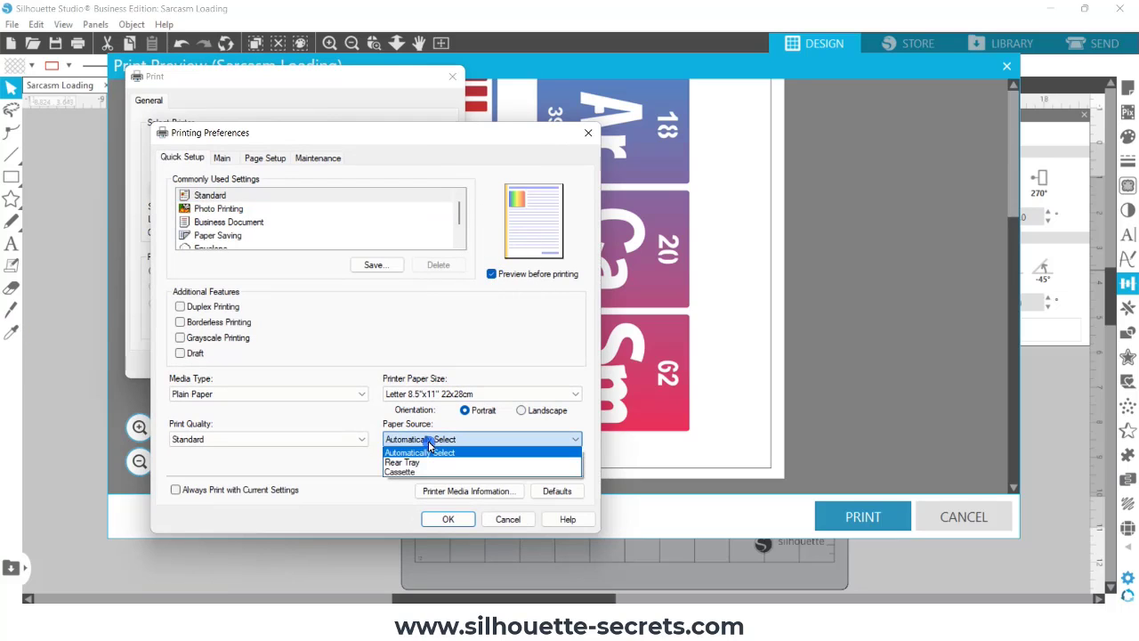
{"action": "left_click", "coordinate": [411, 464]}
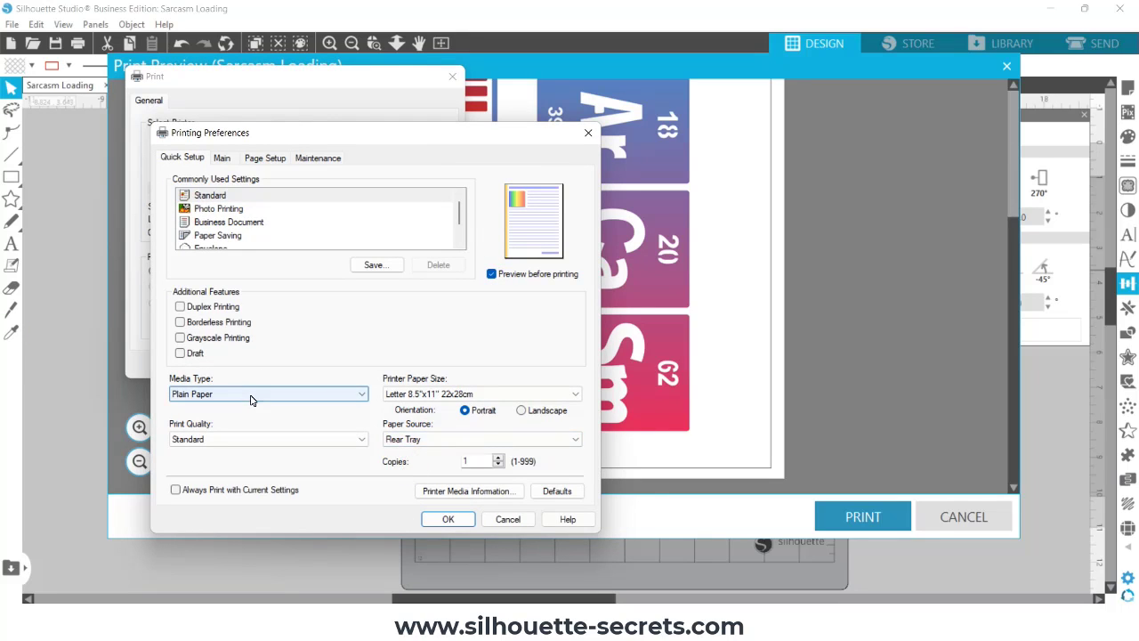
{"action": "left_click", "coordinate": [230, 441]}
{"action": "left_click", "coordinate": [223, 455]}
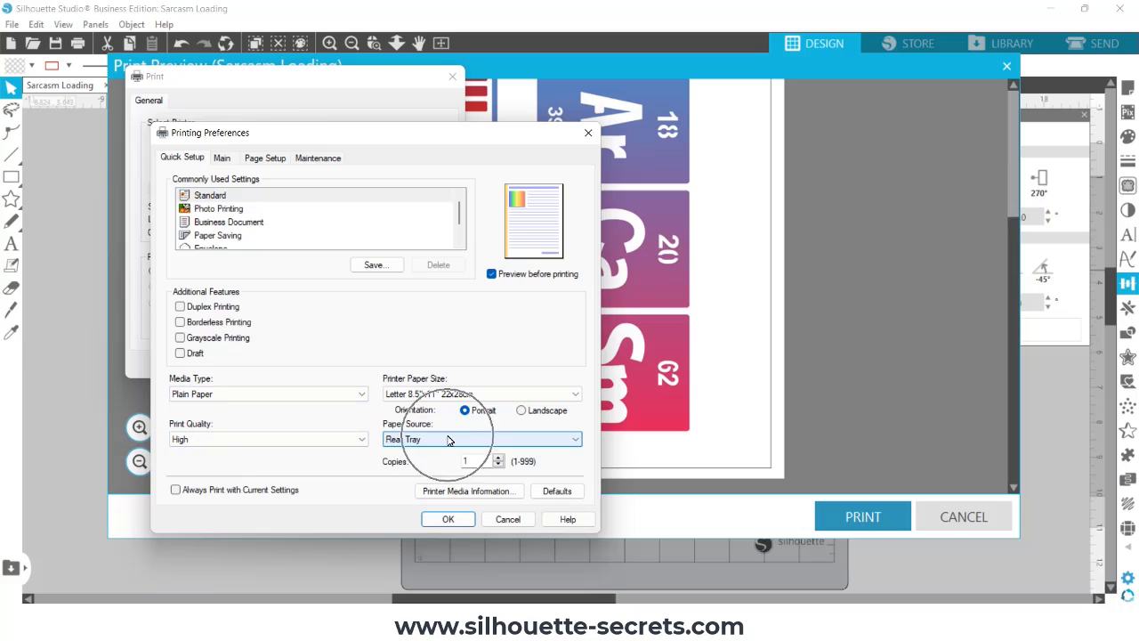
{"action": "left_click", "coordinate": [447, 518]}
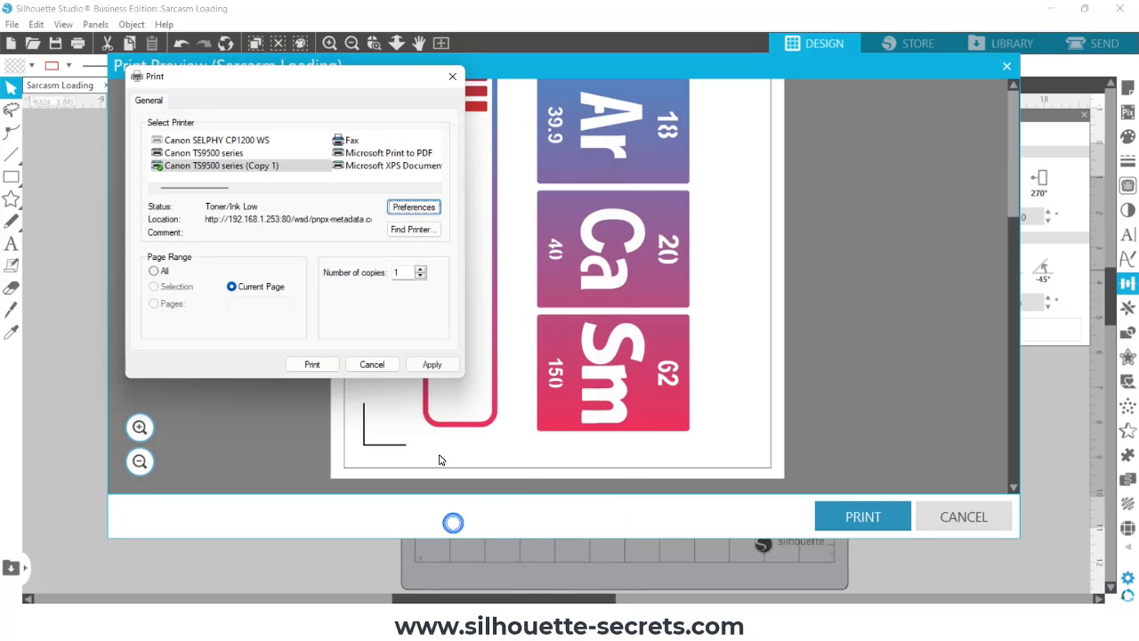
Step: Send the current page to the printer, check the registration marks in the Canon IJ Preview and start printing
{"action": "left_click", "coordinate": [320, 364]}
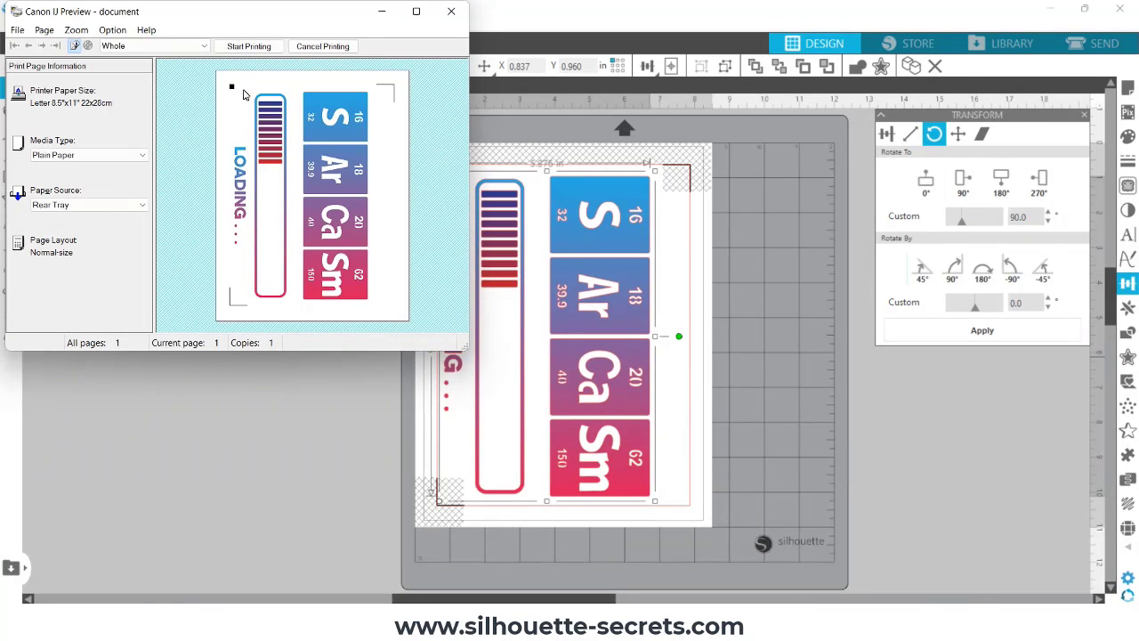
{"action": "left_click", "coordinate": [236, 312]}
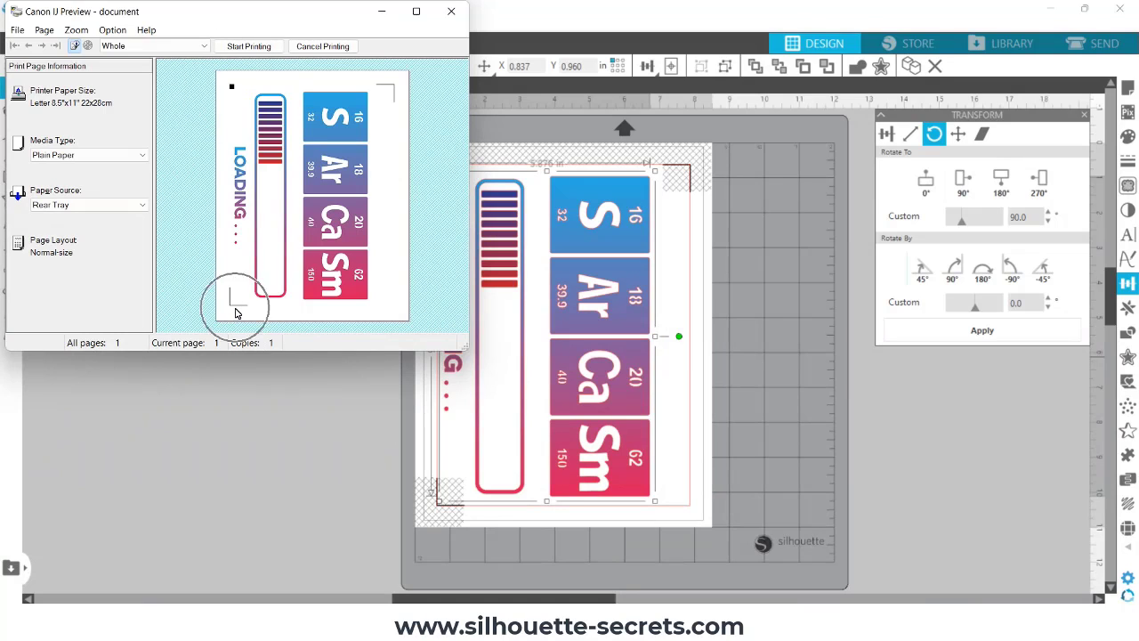
{"action": "left_click", "coordinate": [388, 89]}
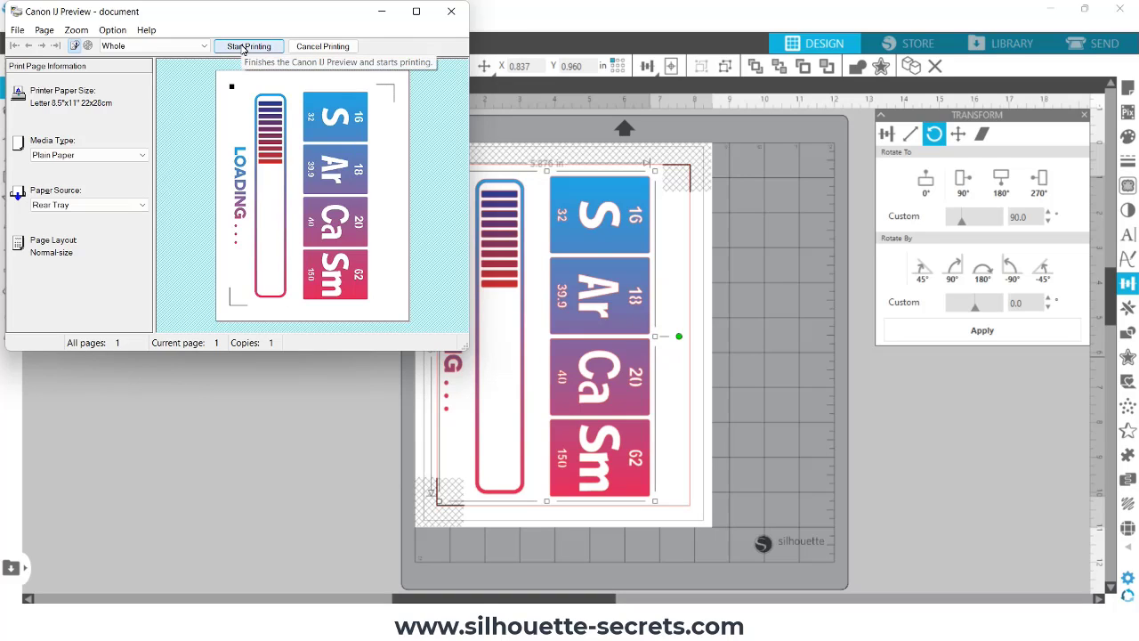
{"action": "left_click", "coordinate": [242, 48]}
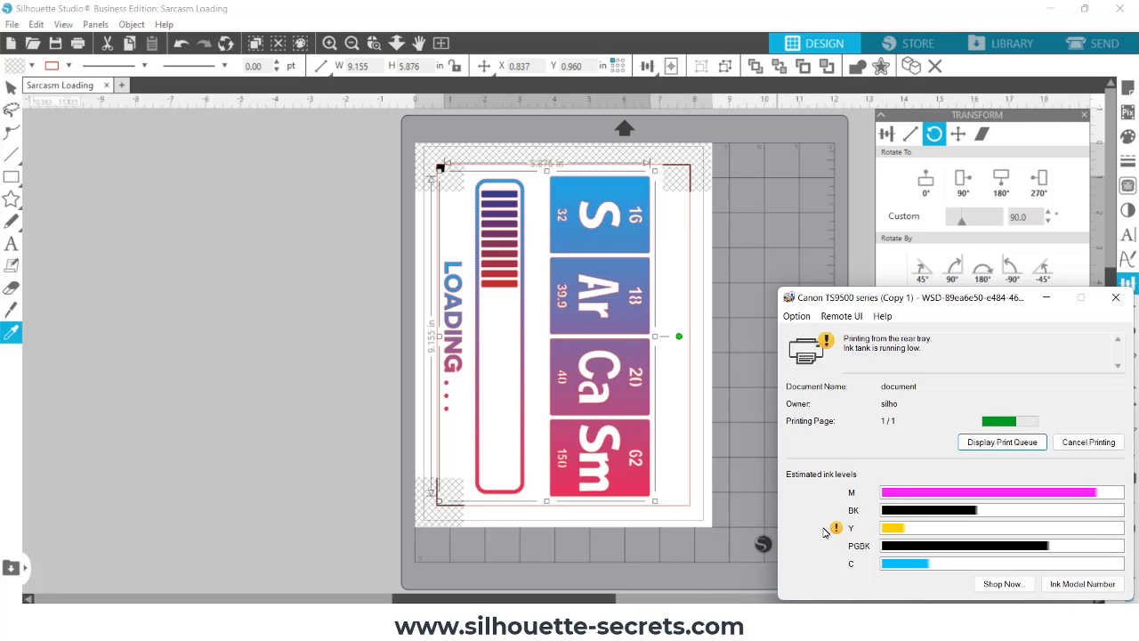
{"action": "left_click", "coordinate": [824, 531]}
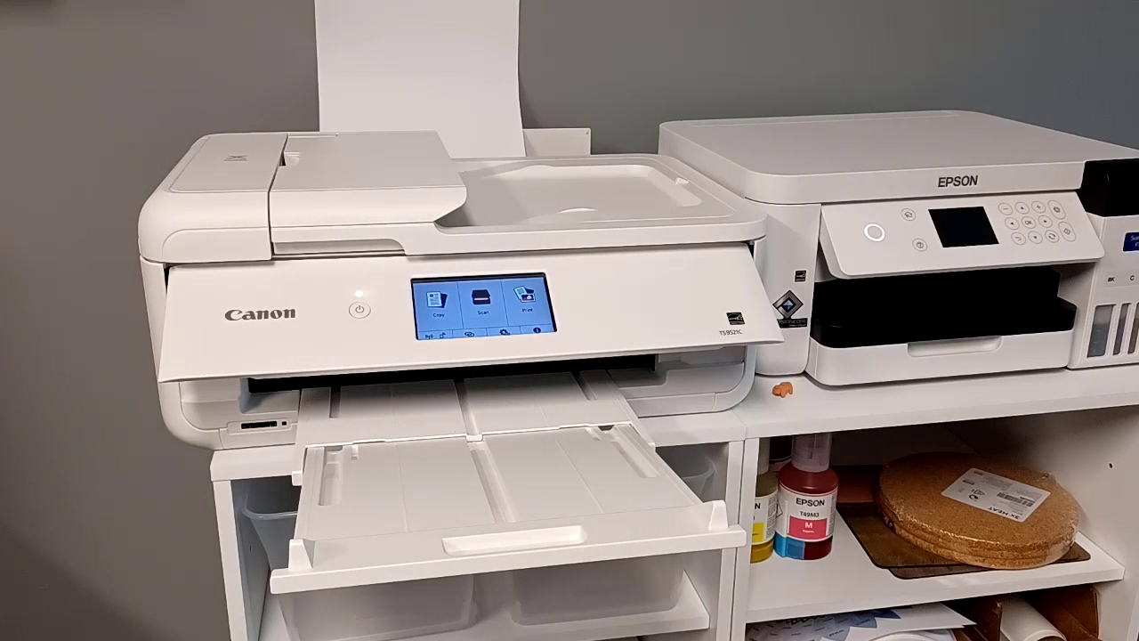